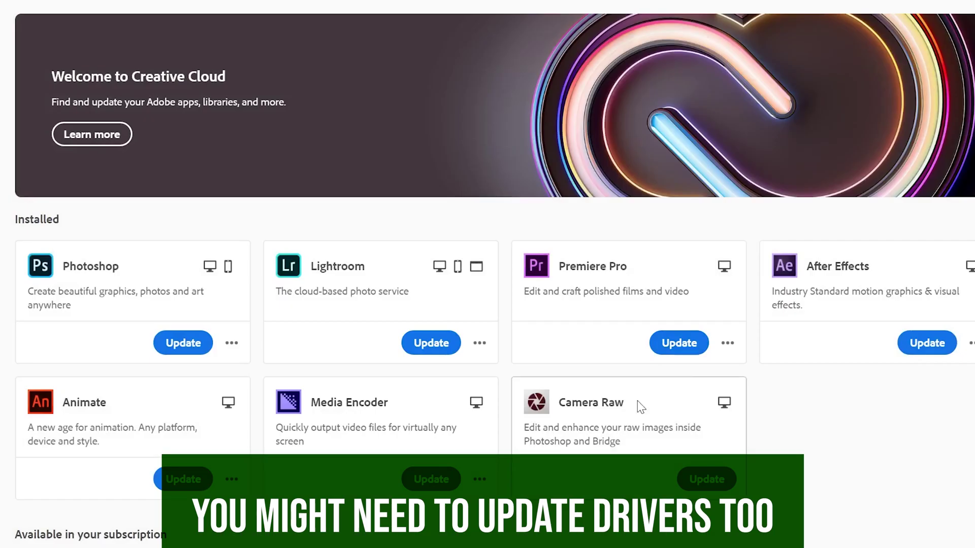
Step: Update Premiere Pro to the latest version from Creative Cloud, then launch it
left_click(681, 355)
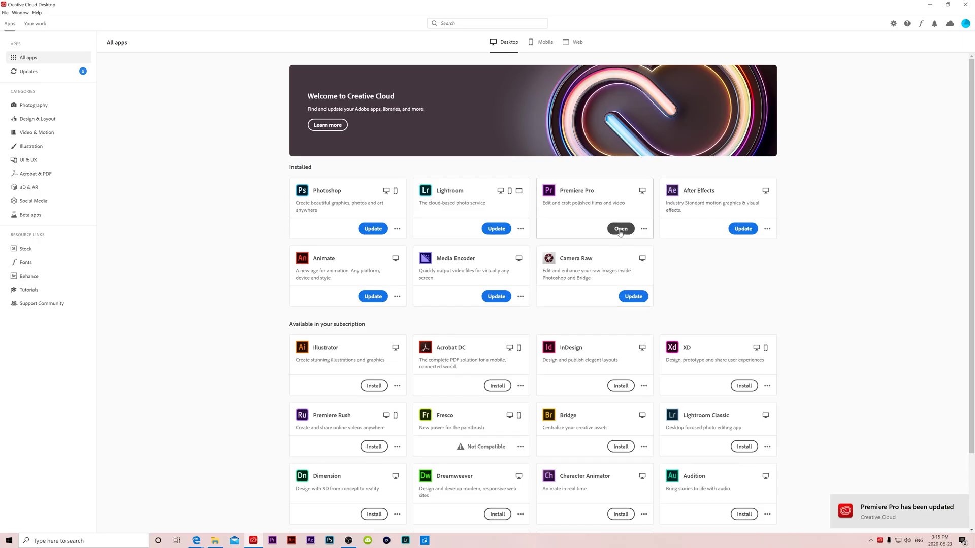
left_click(619, 229)
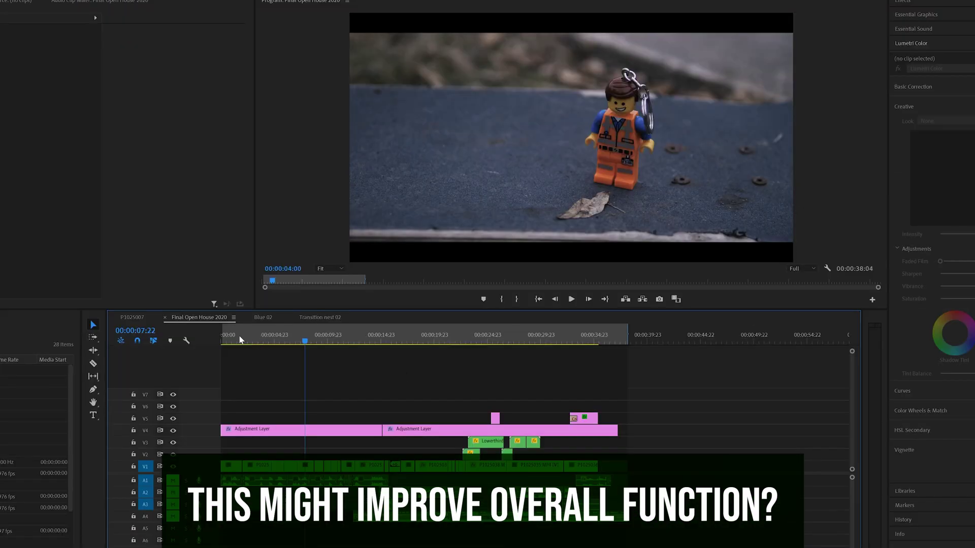
Step: Play the Final Open House 2020 sequence from about 00:00:01:19
left_click_drag(253, 340, 240, 341)
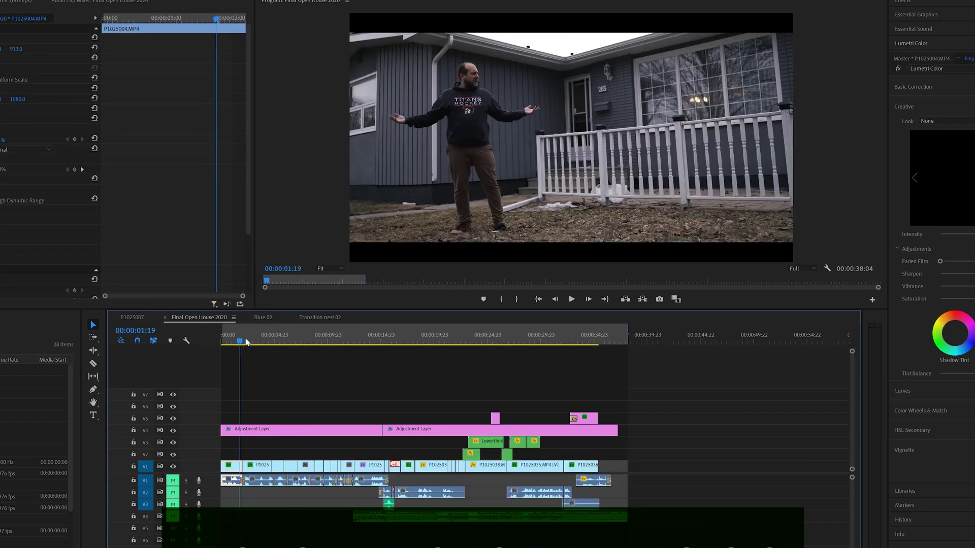
left_click(570, 301)
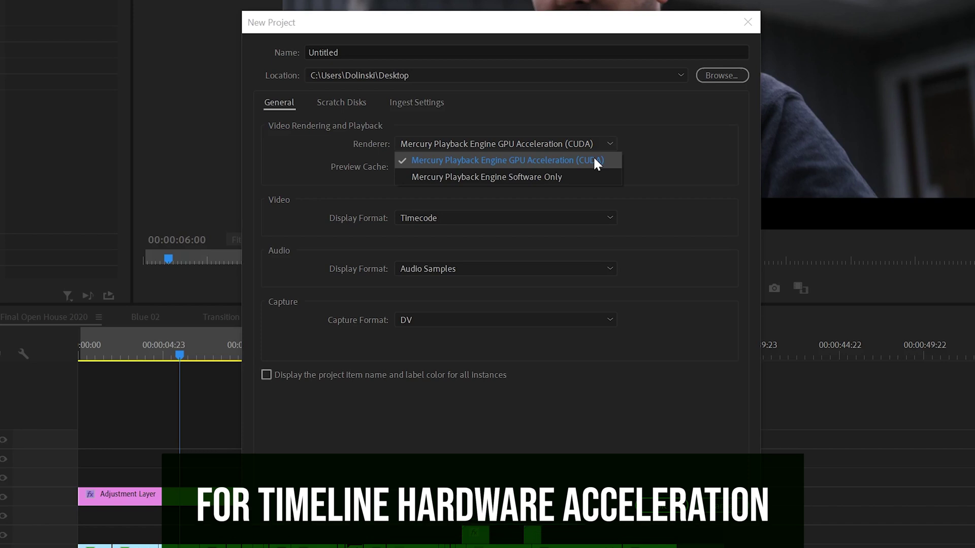
Step: Keep Mercury Playback Engine GPU Acceleration (CUDA) as the New Project renderer
left_click(594, 159)
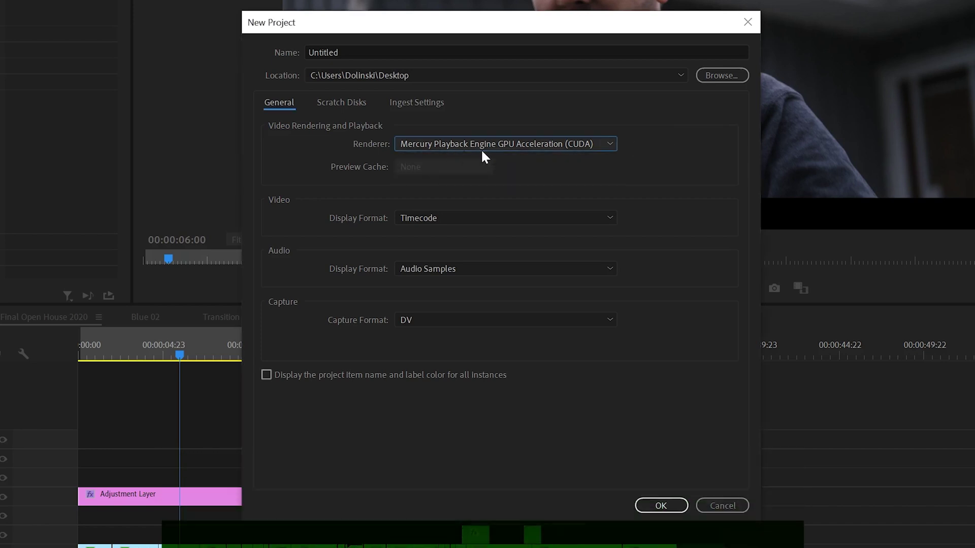
left_click(596, 145)
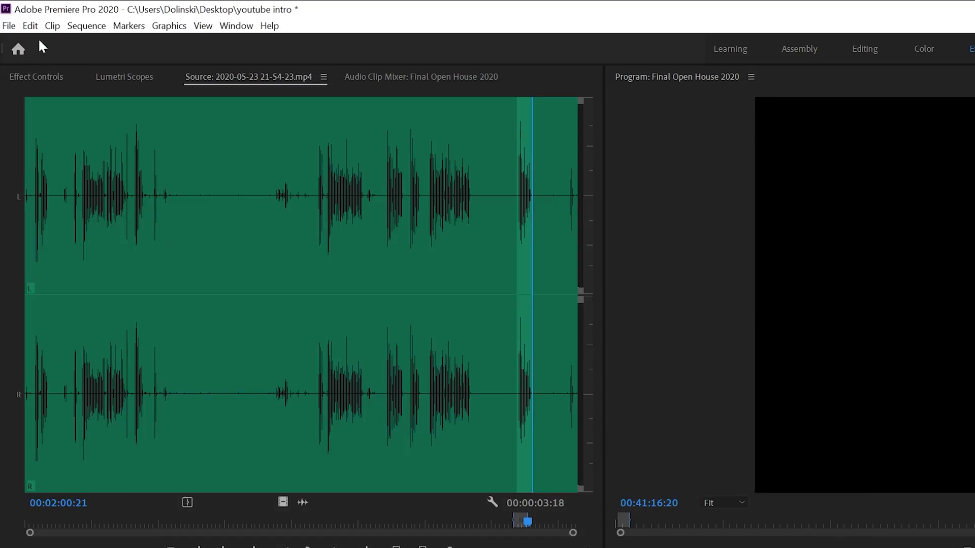
Step: Open the Media preferences and confirm hardware accelerated encoding and decoding is enabled
left_click(30, 25)
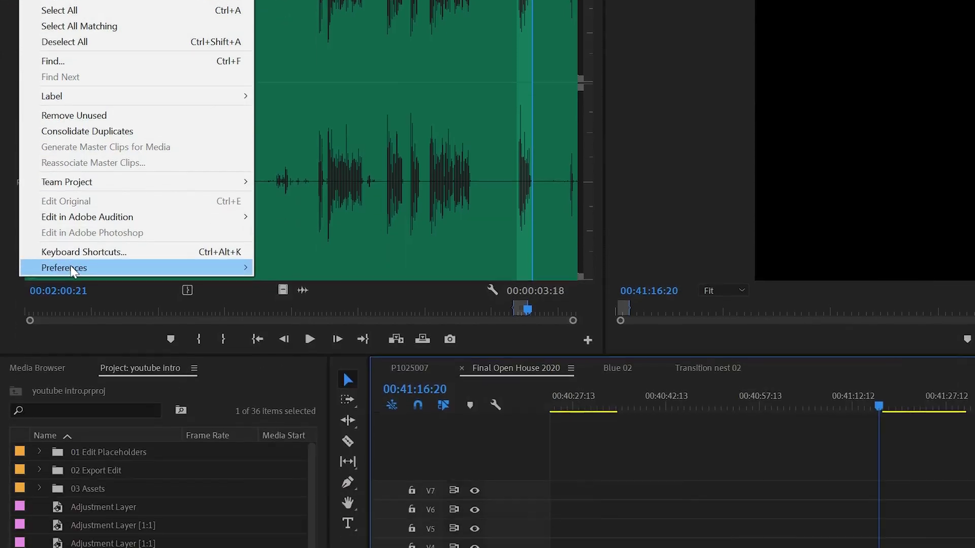
mouse_move(72, 481)
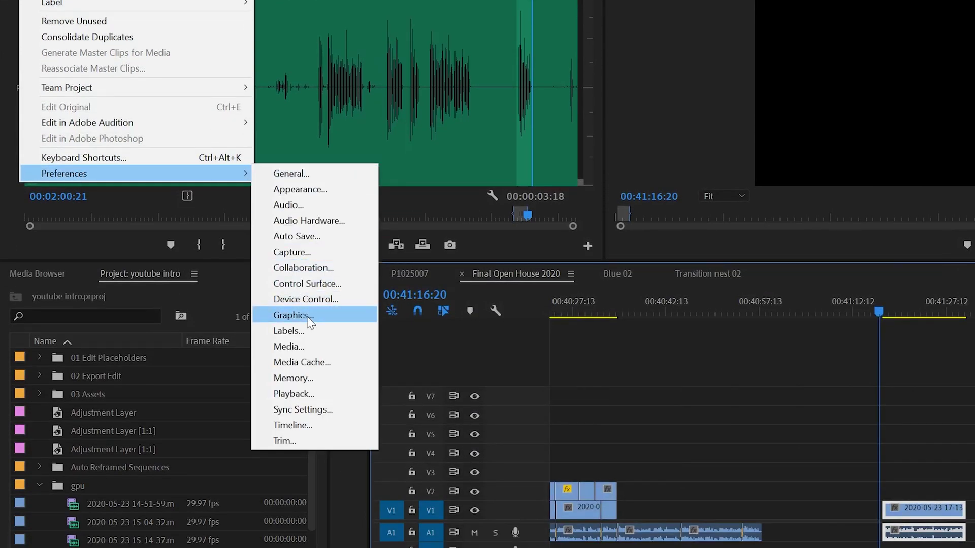
left_click(306, 349)
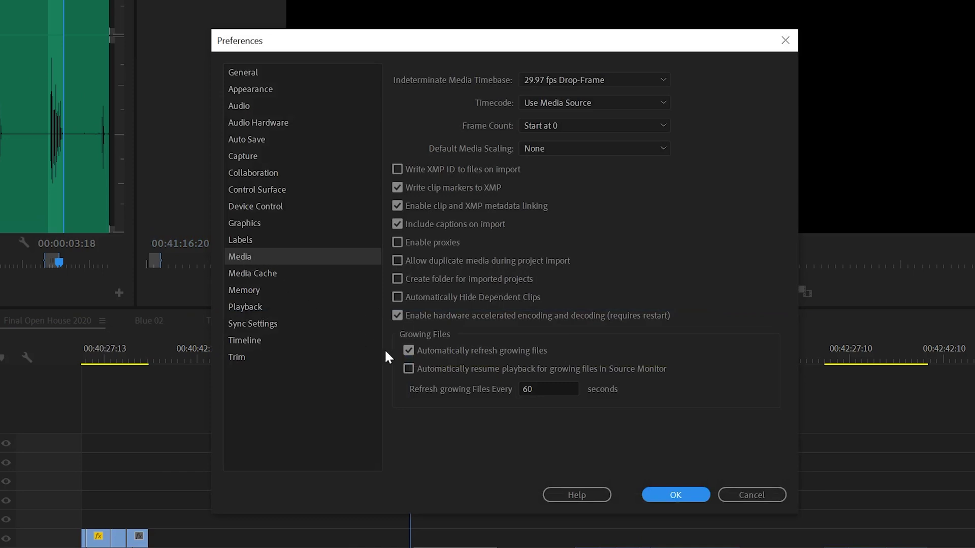
mouse_move(414, 321)
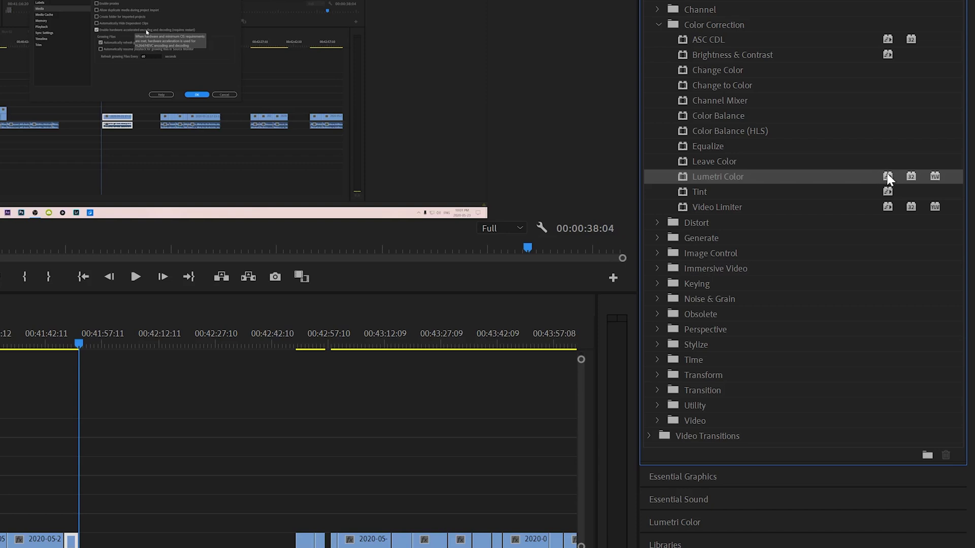
Step: Expand the Stylize effects and compare the GPU-acceleration badges of Mosaic and Brush Strokes
left_click(656, 342)
left_click(710, 438)
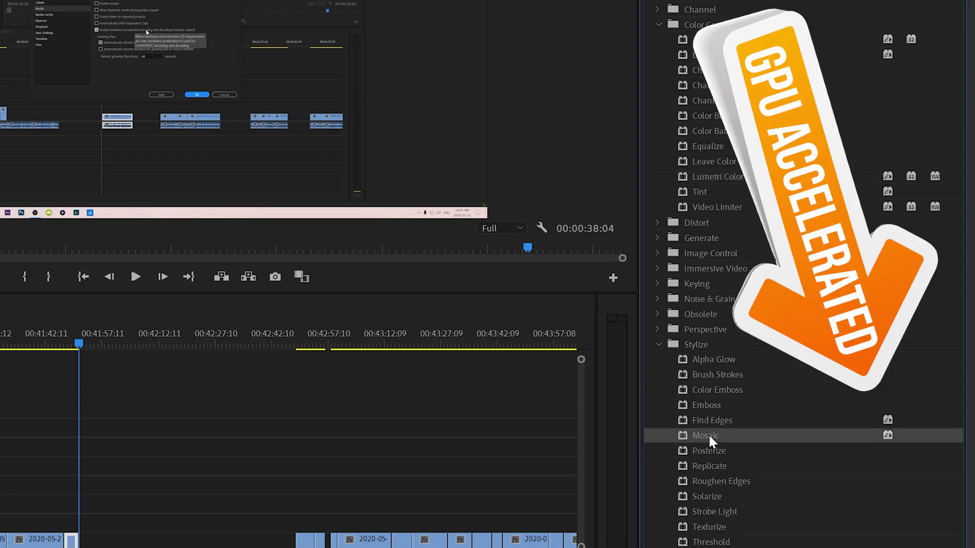
left_click(133, 276)
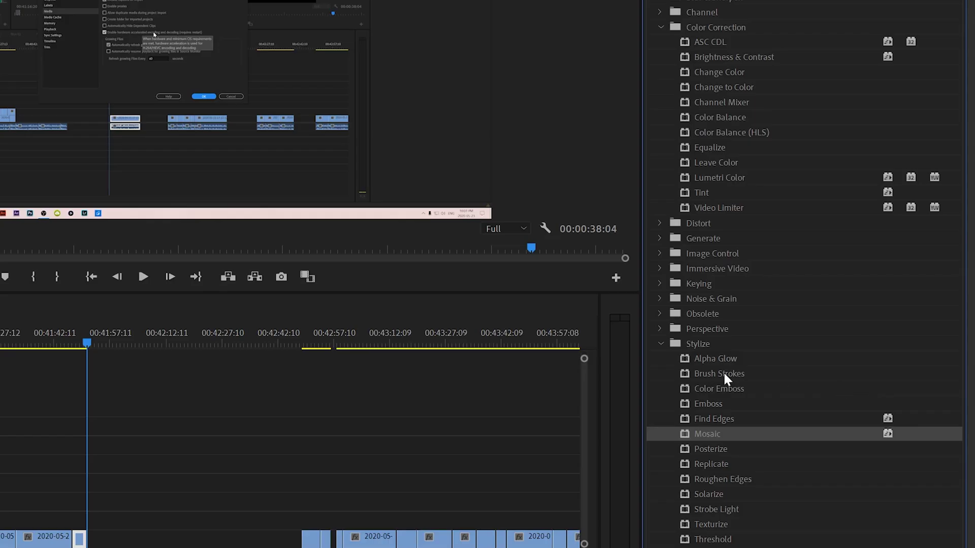
left_click(724, 374)
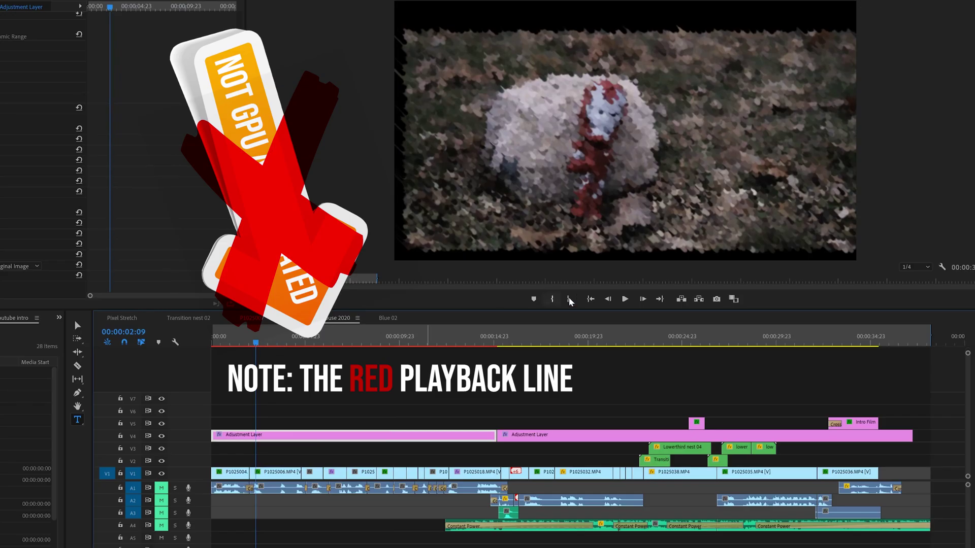
Step: Preview the Final Open House 2020 sequence in the Program Monitor, then stop it
left_click(625, 299)
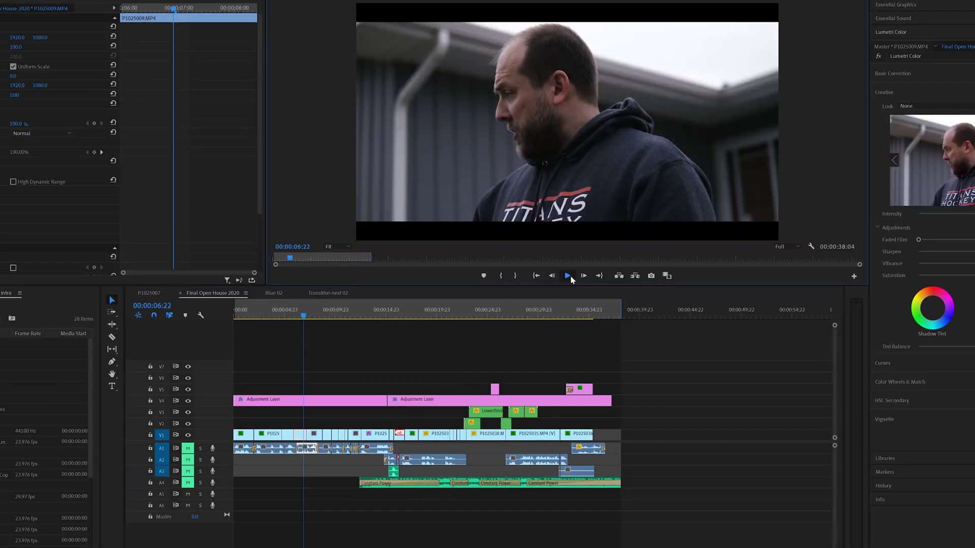
left_click(569, 276)
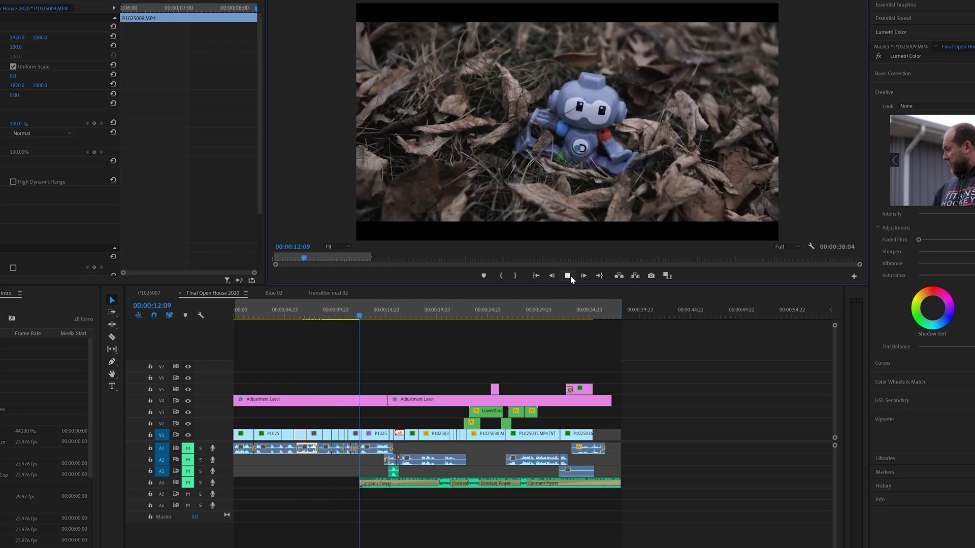
left_click(290, 313)
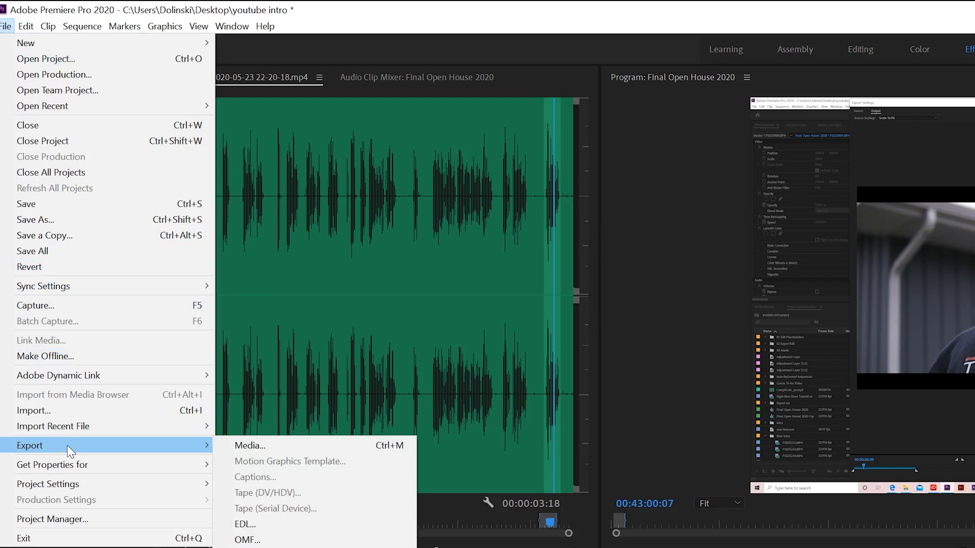
left_click(248, 446)
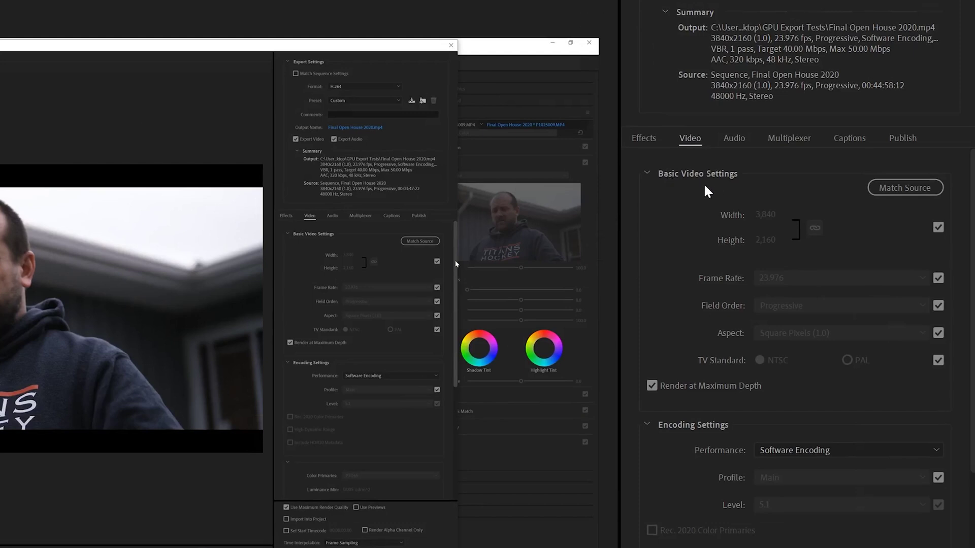
left_click_drag(965, 259, 971, 351)
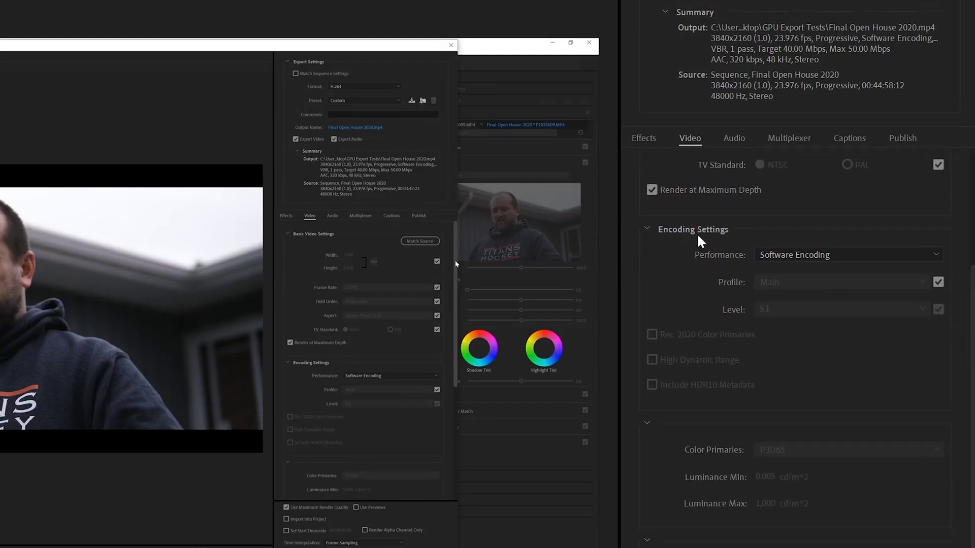
left_click(830, 262)
left_click(835, 273)
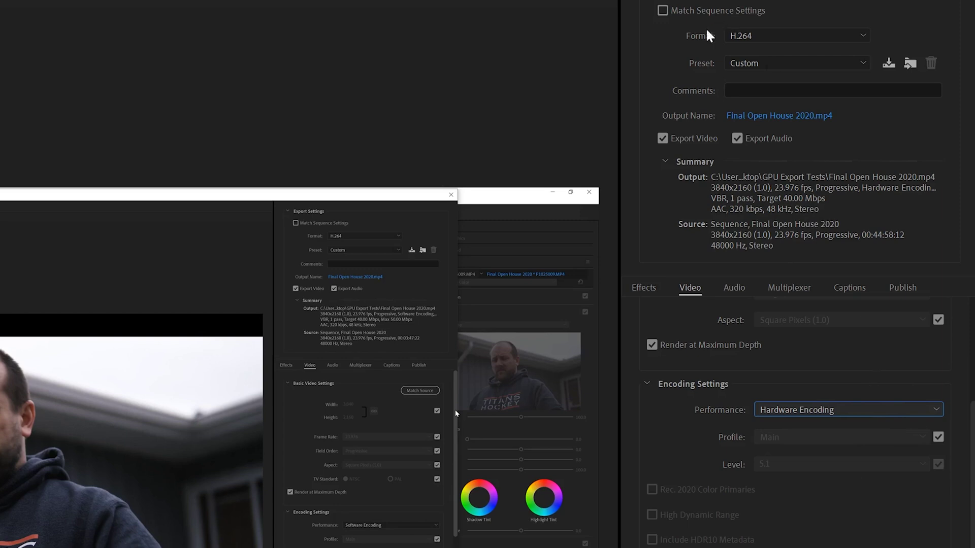
left_click(853, 38)
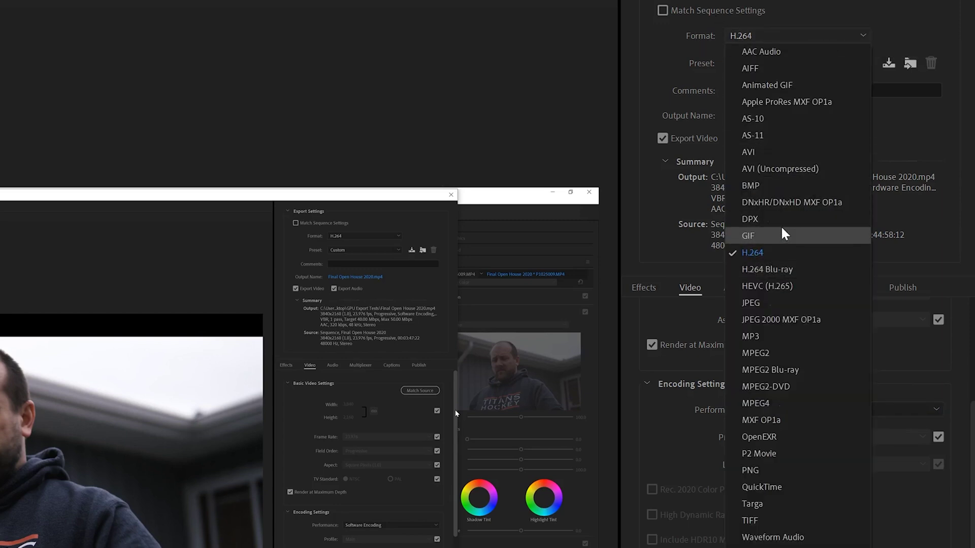
left_click(961, 403)
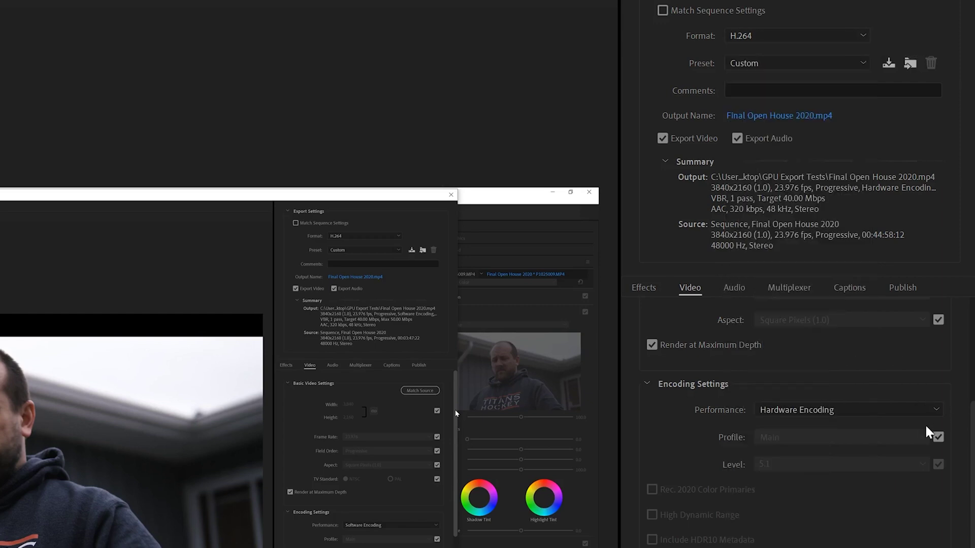
left_click(924, 410)
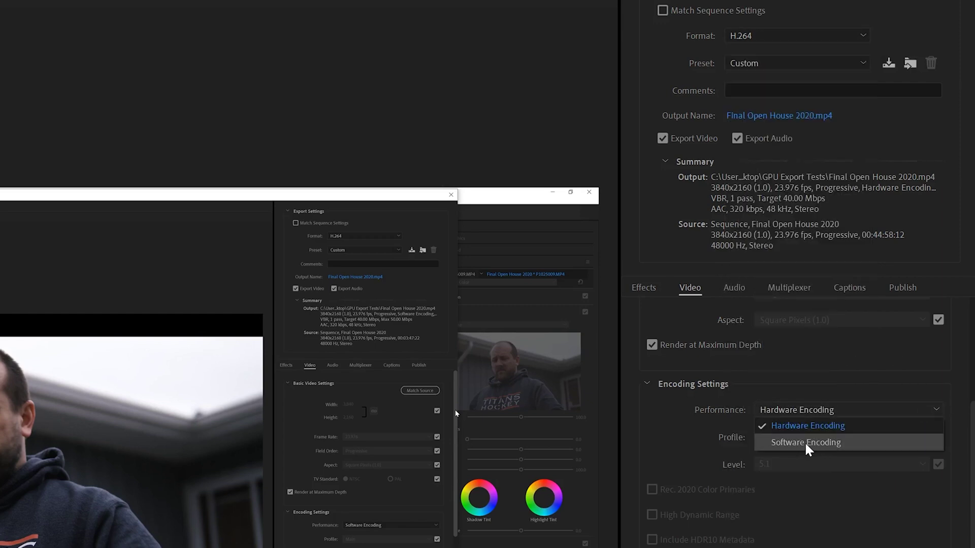
left_click(957, 493)
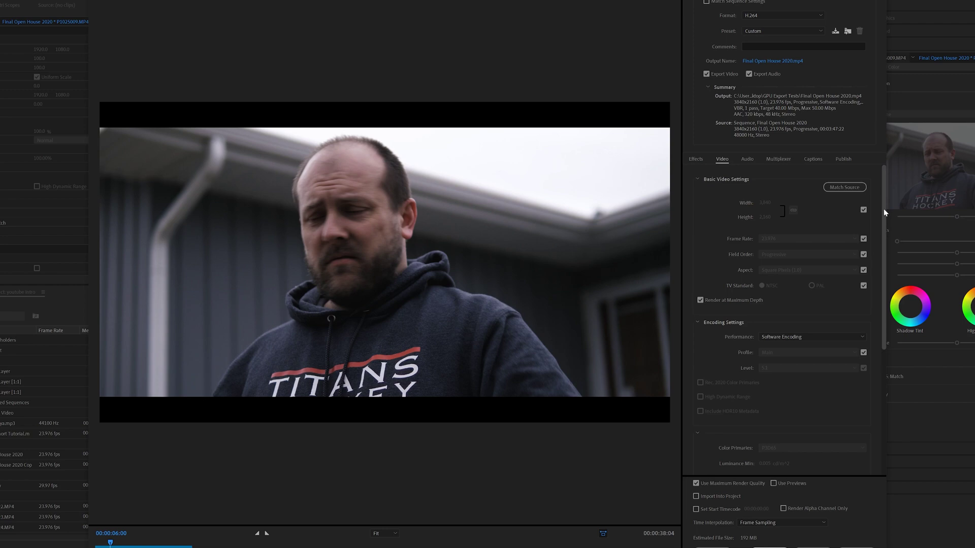
Step: Switch the H.264 export's Performance to Hardware Encoding
left_click_drag(883, 208, 876, 241)
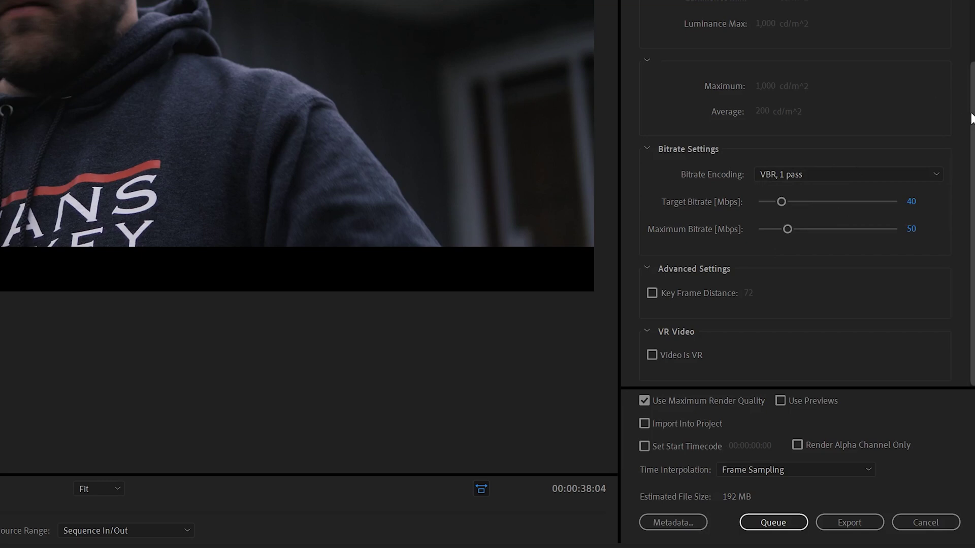
left_click_drag(971, 109, 971, 20)
left_click(903, 43)
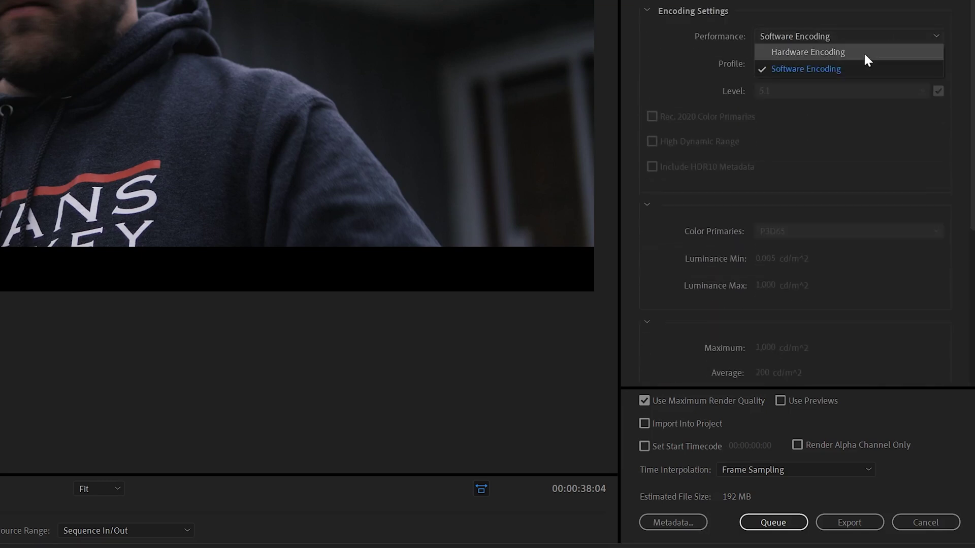
left_click(862, 51)
Step: Set Bitrate Encoding to VBR, 2 pass
scroll(955, 206, "down", 5)
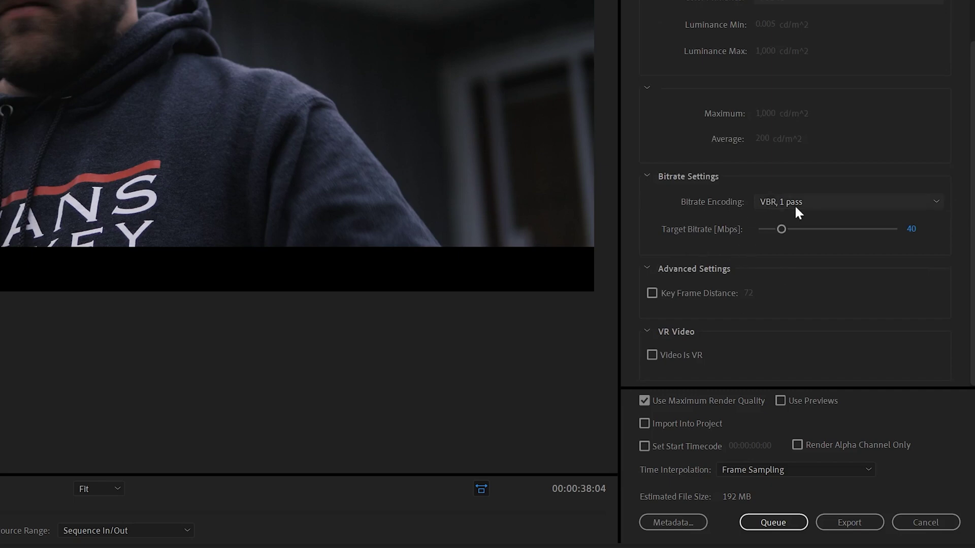
left_click(880, 202)
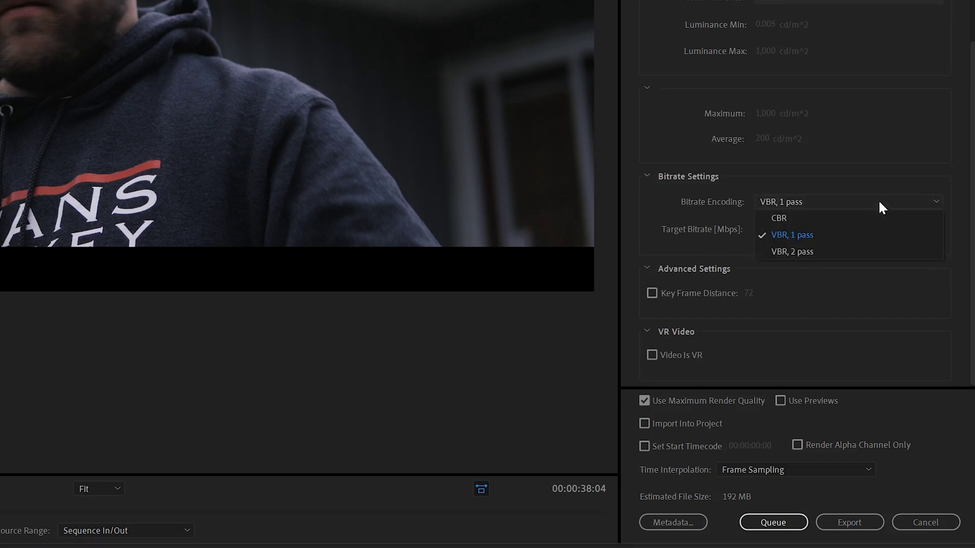
left_click(820, 252)
scroll(967, 264, "up", 10)
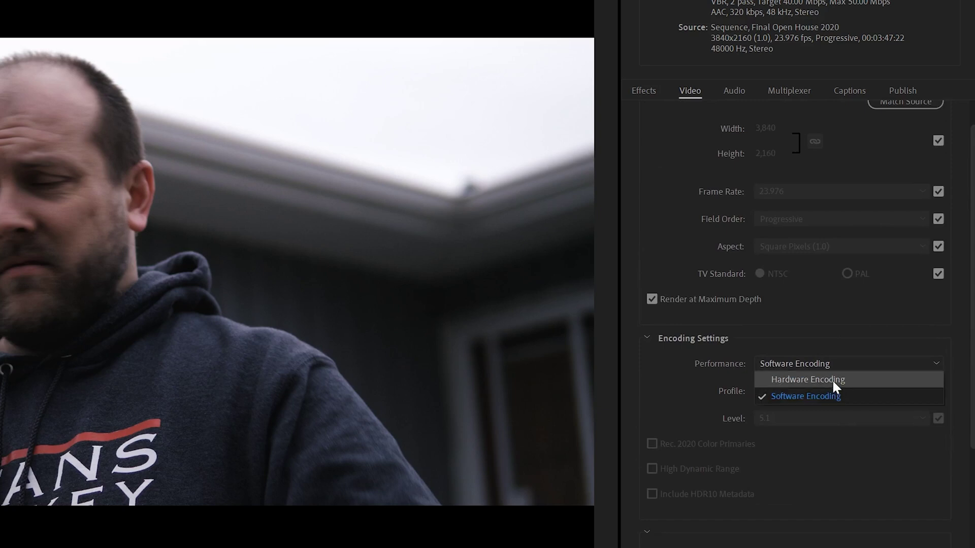
Step: Pick Hardware Encoding, dismiss the unsupported-settings warning, and reopen the Performance choices
left_click(835, 378)
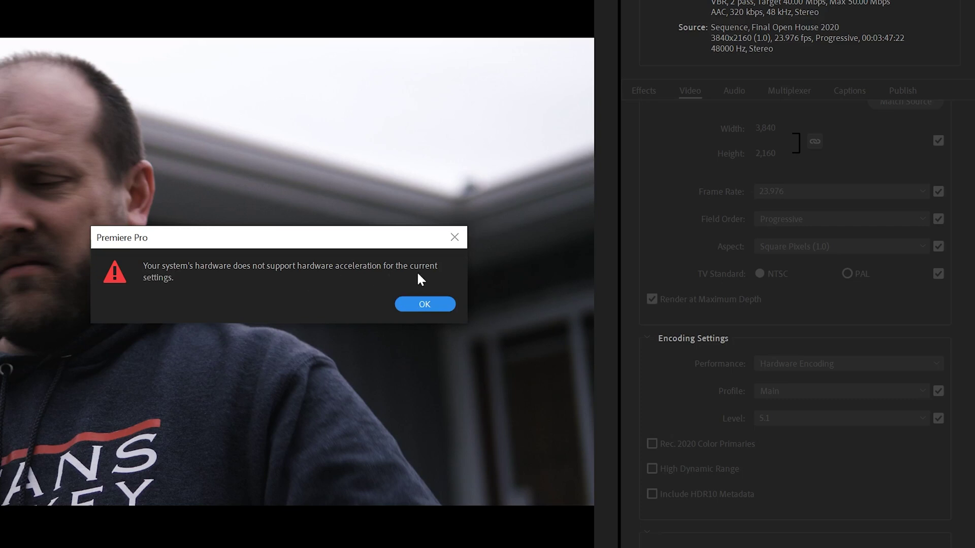
left_click(426, 305)
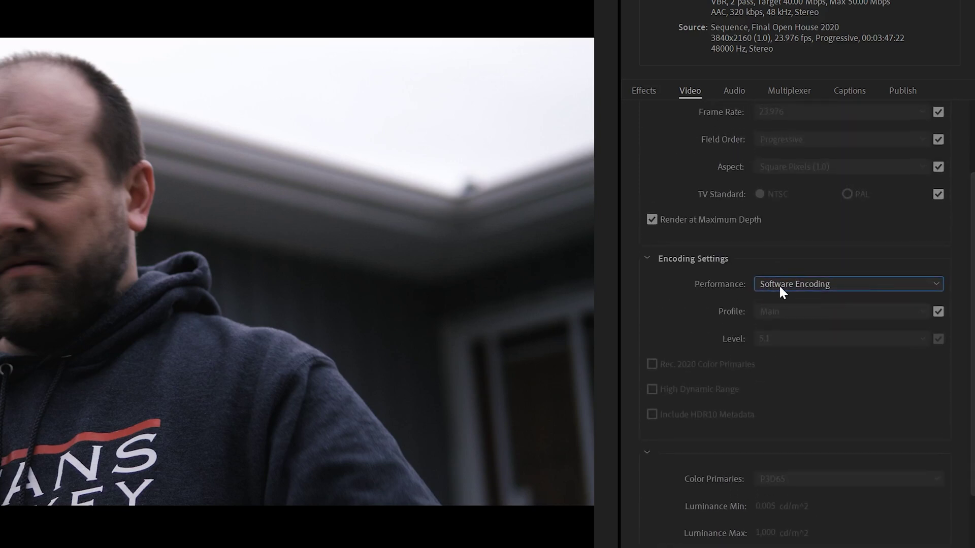
left_click(782, 283)
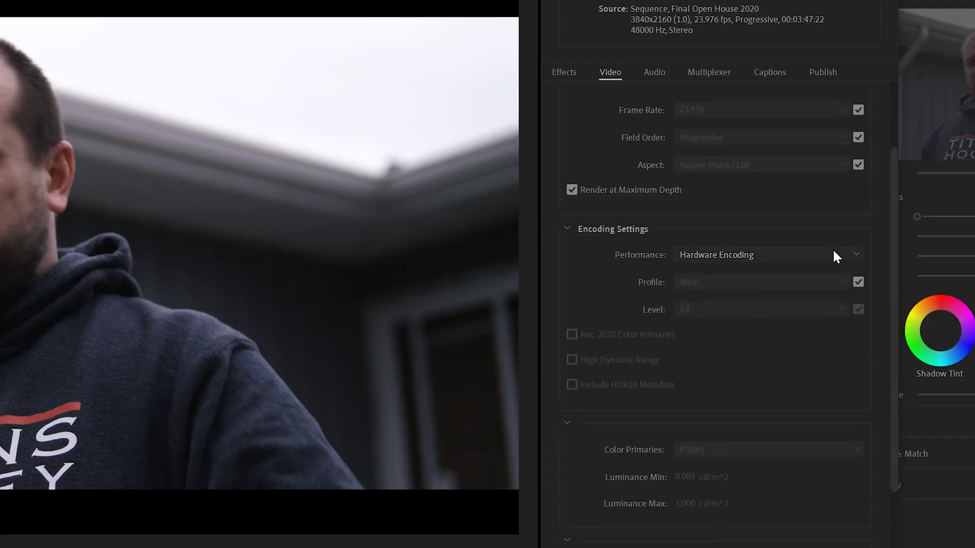
left_click(832, 249)
Step: Switch Performance to Software Encoding and name the output file 'test'
left_click(775, 287)
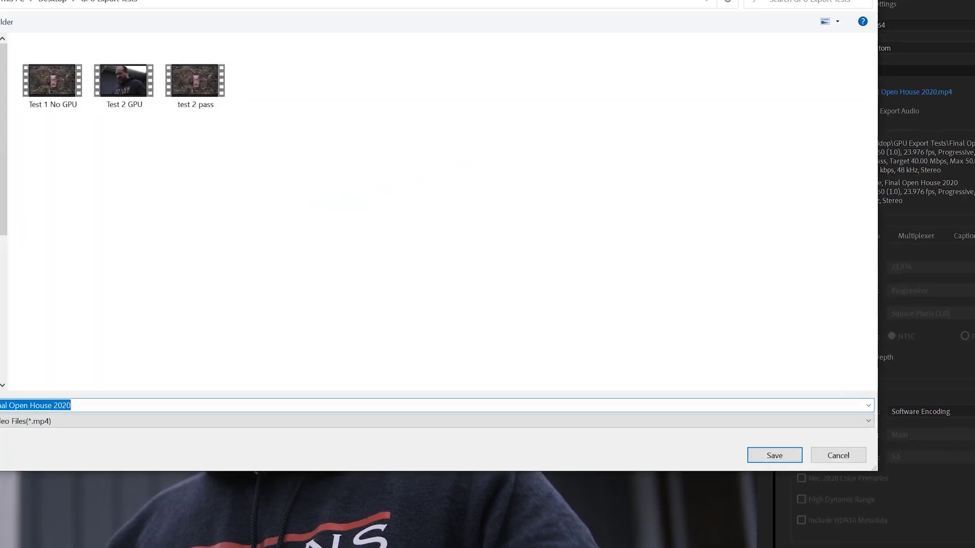
type("test")
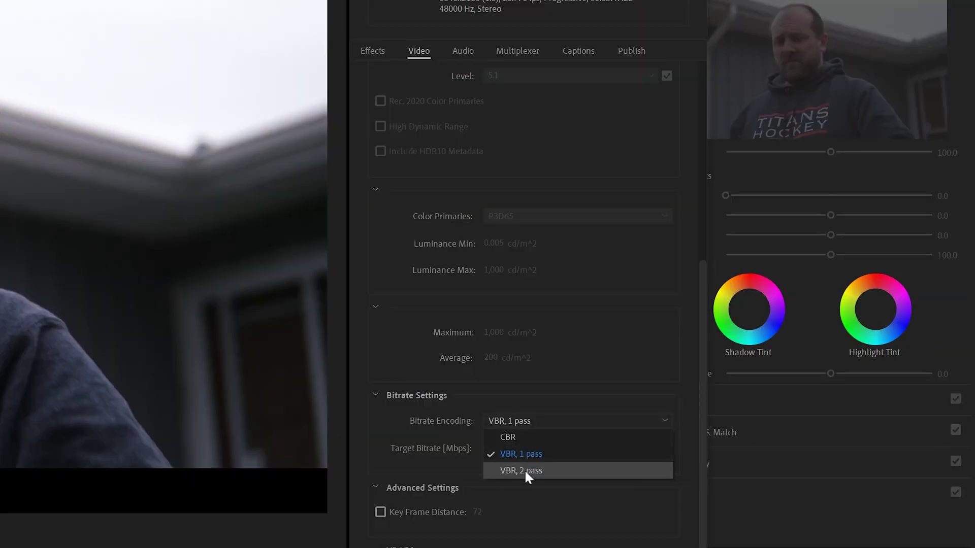
Step: Run the VBR, 2 pass software export, then open a recent project
left_click(524, 467)
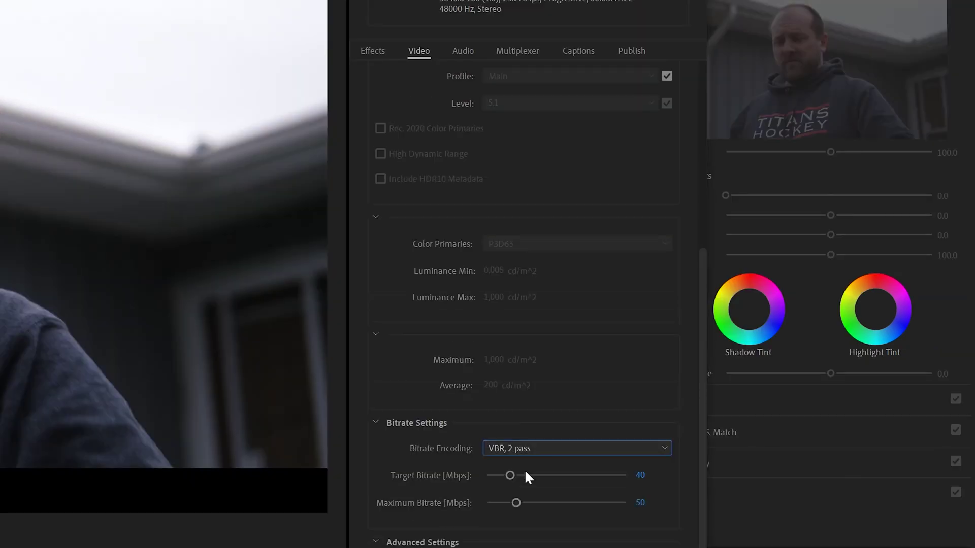
scroll(579, 396, "up", 5)
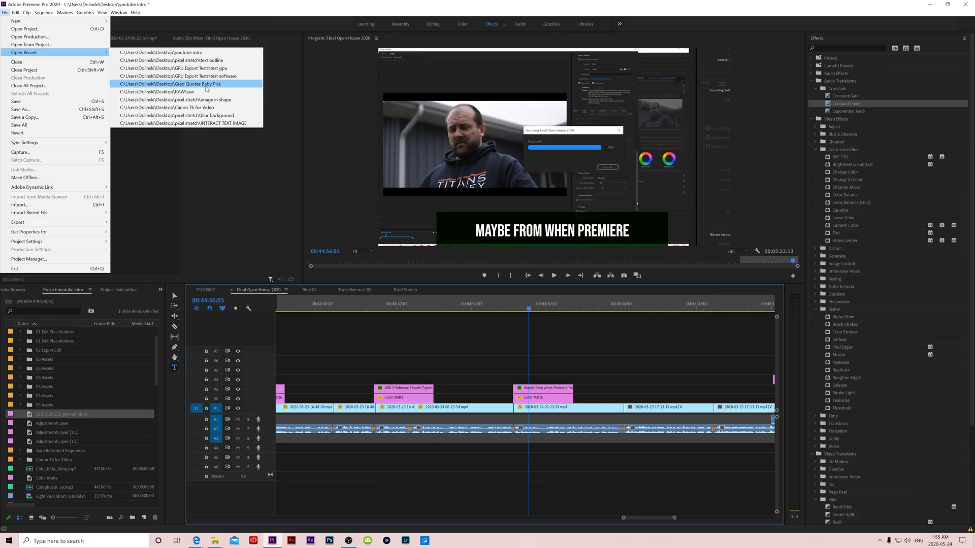
left_click(206, 86)
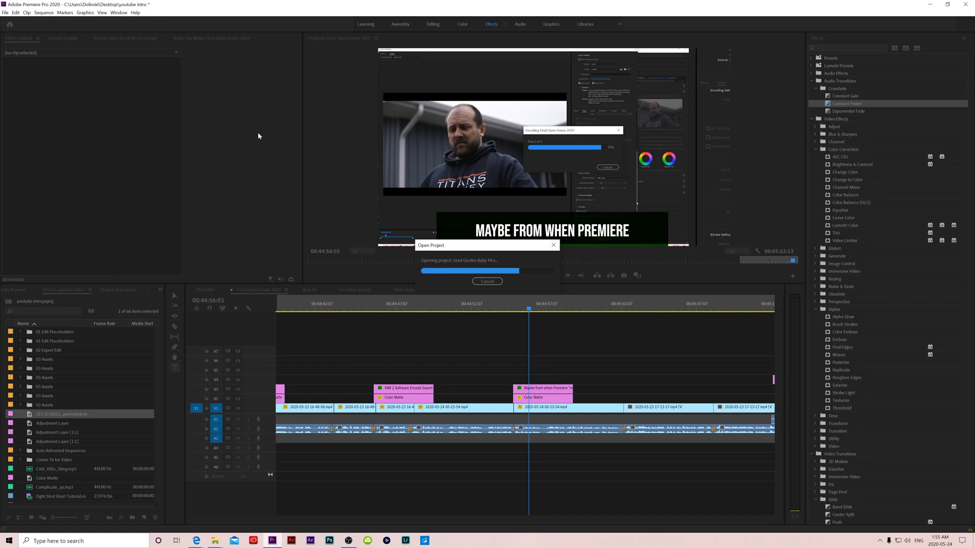